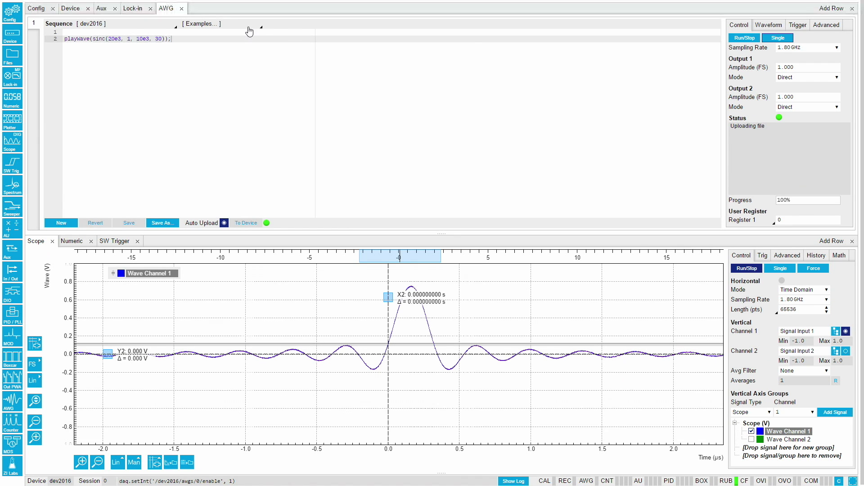
Load the playdual tutorial example and add a blank line after the wave definitions.
{"action": "left_click", "coordinate": [248, 31]}
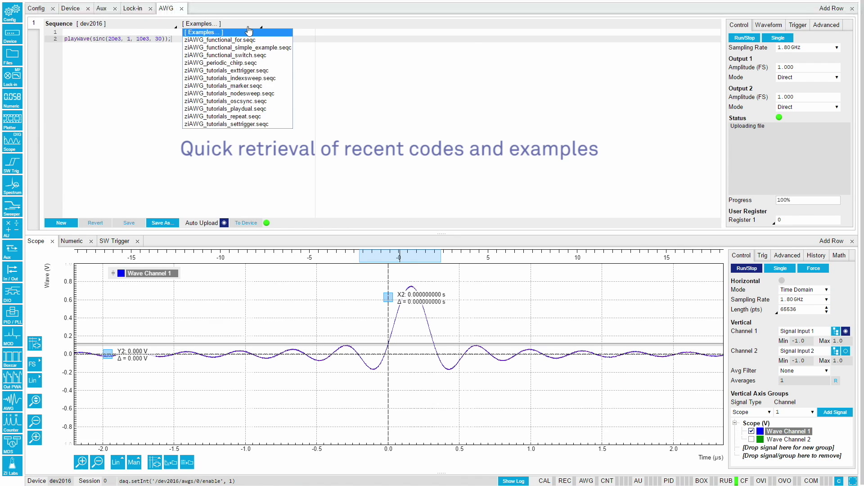
{"action": "left_click", "coordinate": [253, 108]}
{"action": "left_click", "coordinate": [172, 51]}
{"action": "key", "text": "Return"}
{"action": "type", "text": "if (get) {"}
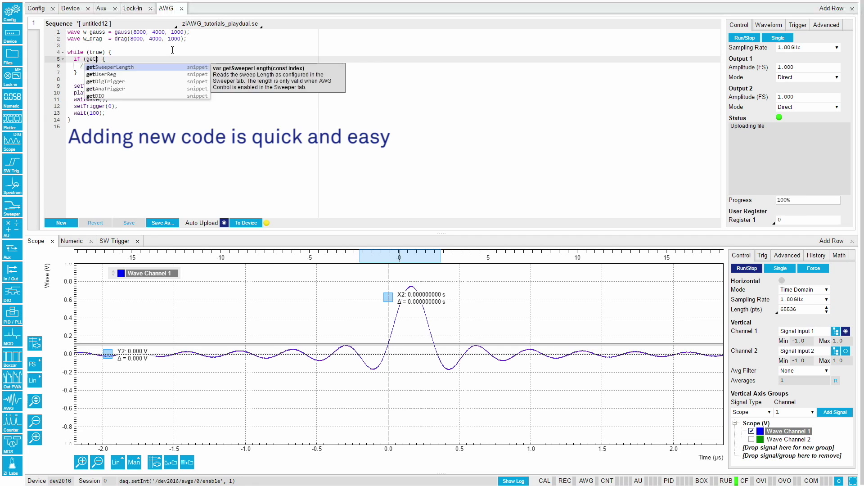
Wrap the playback lines in an if (getDIO()==0b0110) block.
{"action": "key", "text": "Return"}
{"action": "type", "text": "DIO() == 0b0110"}
{"action": "key", "text": "ctrl+d"}
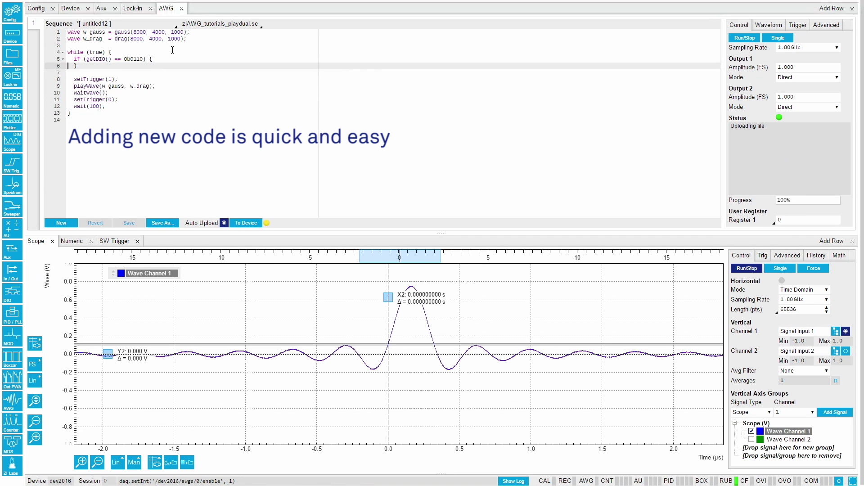
{"action": "key", "text": "alt+Down"}
{"action": "key", "text": "alt+Down"}
{"action": "key", "text": "alt+Down"}
{"action": "key", "text": "alt+Down"}
{"action": "key", "text": "alt+Down"}
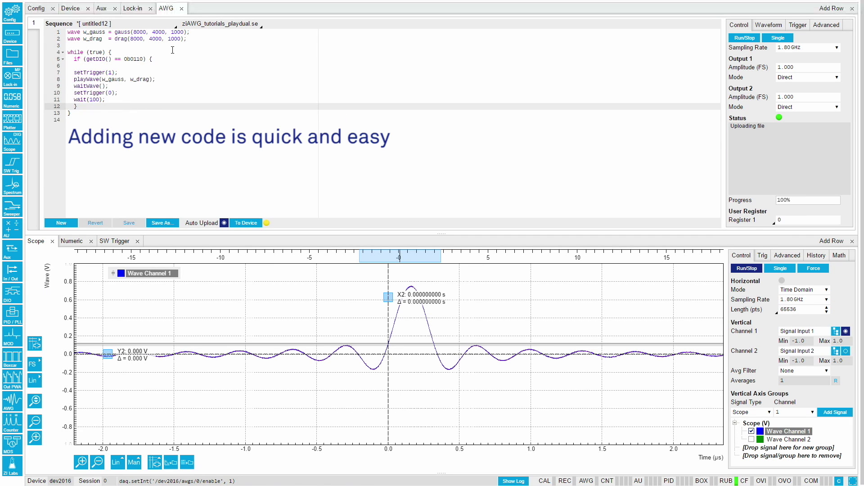
{"action": "key", "text": "shift+Up"}
{"action": "key", "text": "shift+Up"}
{"action": "key", "text": "shift+Up"}
{"action": "key", "text": "shift+Up"}
{"action": "key", "text": "shift+Up"}
{"action": "key", "text": "shift+Up"}
{"action": "key", "text": "Tab"}
{"action": "type", "text": "else"}
Add an else branch with setUserReg(1,k); k=k+1;.
{"action": "key", "text": "Return"}
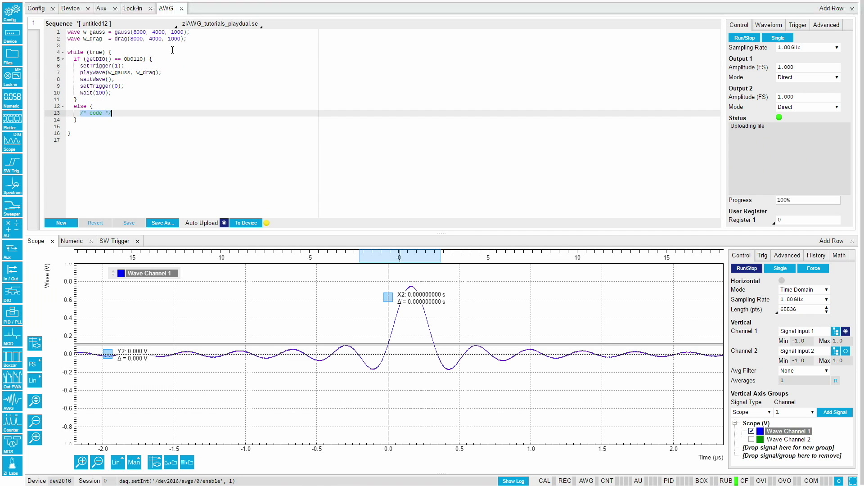
{"action": "type", "text": "setU"}
{"action": "key", "text": "Return"}
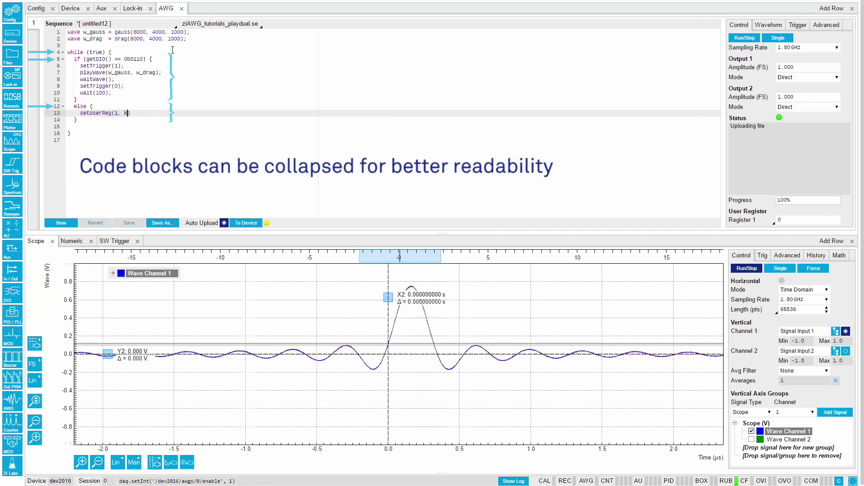
{"action": "type", "text": ");"}
{"action": "key", "text": "Return"}
{"action": "type", "text": "k = k+1;"}
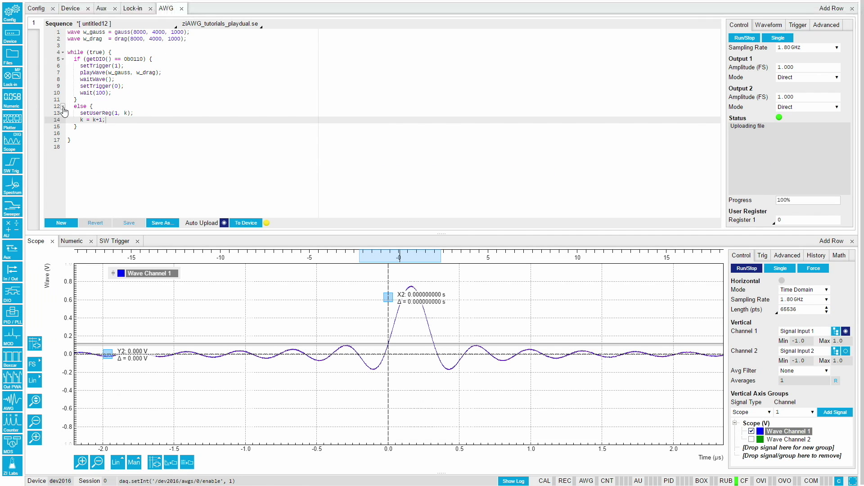
Collapse the else block, the if block and the while loop.
{"action": "left_click", "coordinate": [62, 107]}
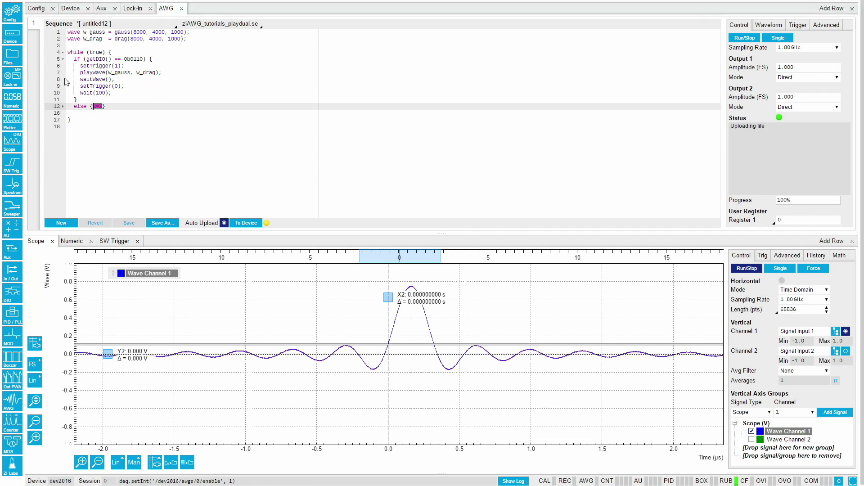
{"action": "left_click", "coordinate": [62, 59]}
{"action": "left_click", "coordinate": [63, 53]}
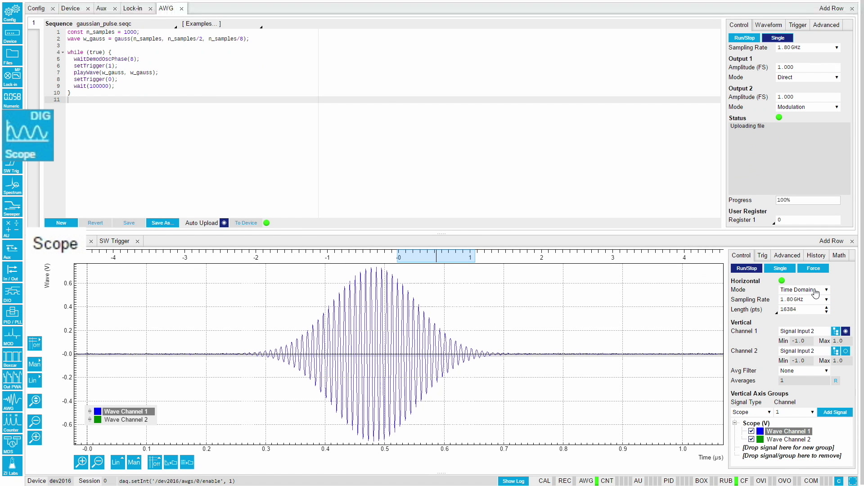
Show the Scope as an FFT spectrum zoomed onto the 112 MHz peak, then open SW Trigger.
{"action": "left_click", "coordinate": [805, 305]}
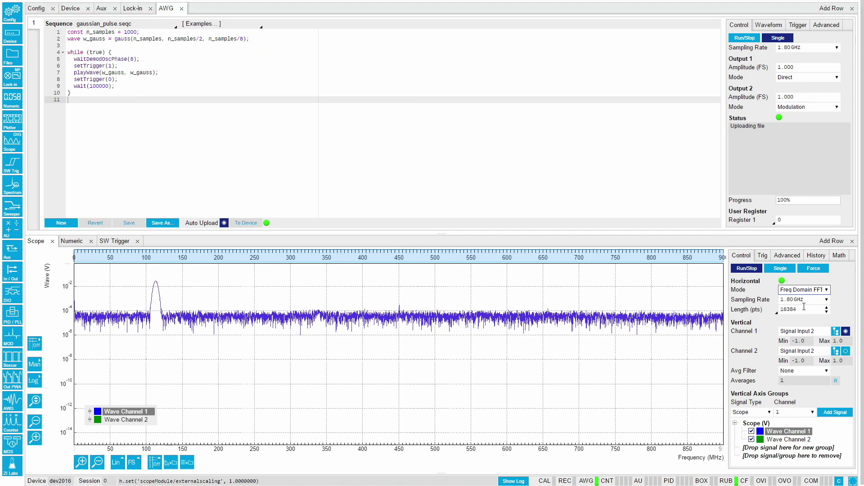
{"action": "left_click_drag", "start_coordinate": [137, 342], "coordinate": [174, 273]}
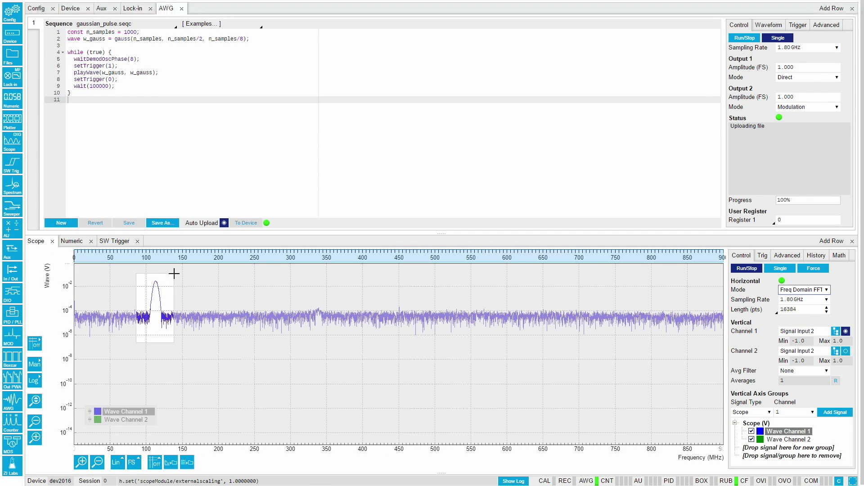
{"action": "left_click", "coordinate": [112, 241]}
Load zi_logo.seqc and upload it to the device.
{"action": "left_click", "coordinate": [118, 25]}
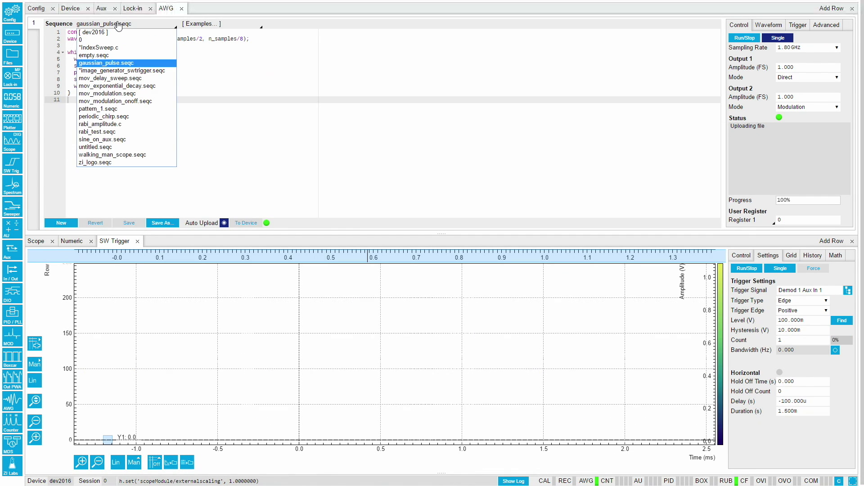
{"action": "left_click", "coordinate": [101, 163]}
{"action": "left_click", "coordinate": [233, 225]}
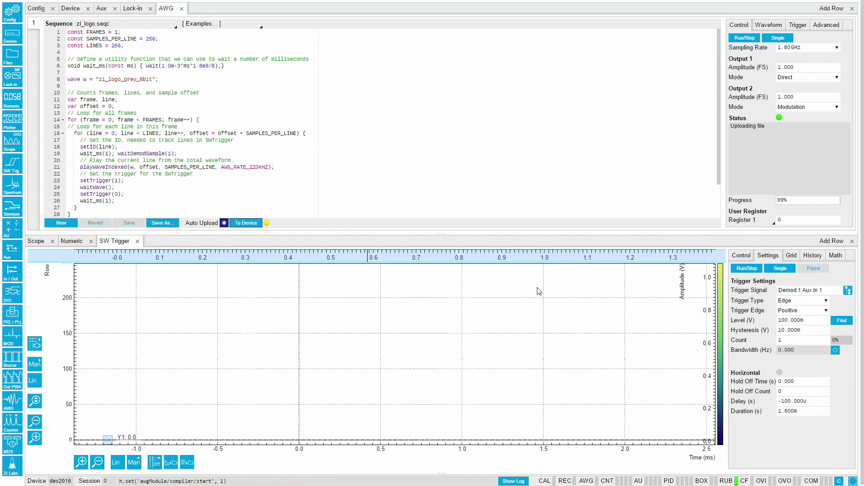
Trigger SW Trigger on Demod 1 AWG Trigger 1 and run single shots of SW Trigger and AWG.
{"action": "left_click", "coordinate": [847, 291]}
{"action": "left_click", "coordinate": [682, 361]}
{"action": "double_click", "coordinate": [682, 361]}
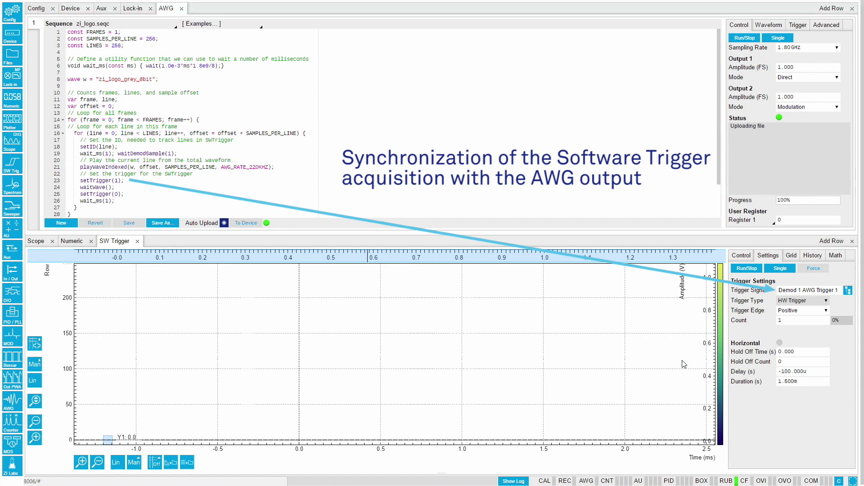
{"action": "left_click", "coordinate": [781, 269]}
{"action": "left_click", "coordinate": [778, 39]}
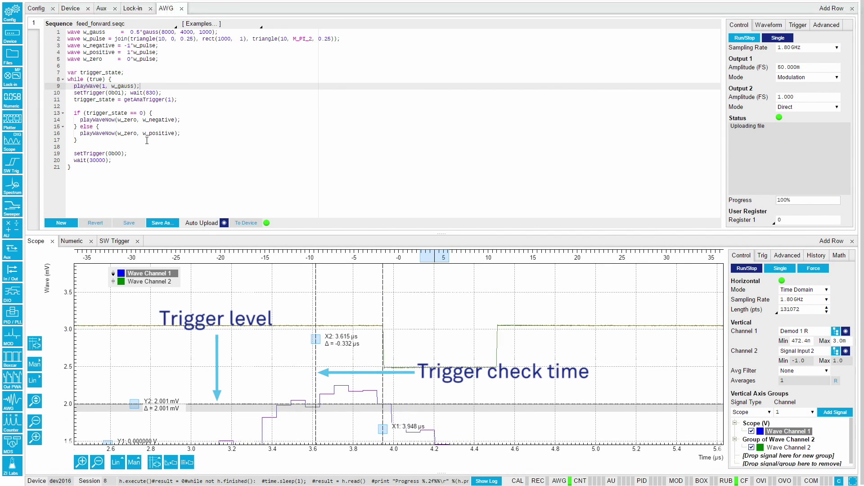
Select the if/else block and trigger_state, then edit the 2 mV Analog Trigger 1 level.
{"action": "left_click_drag", "start_coordinate": [147, 140], "coordinate": [66, 113]}
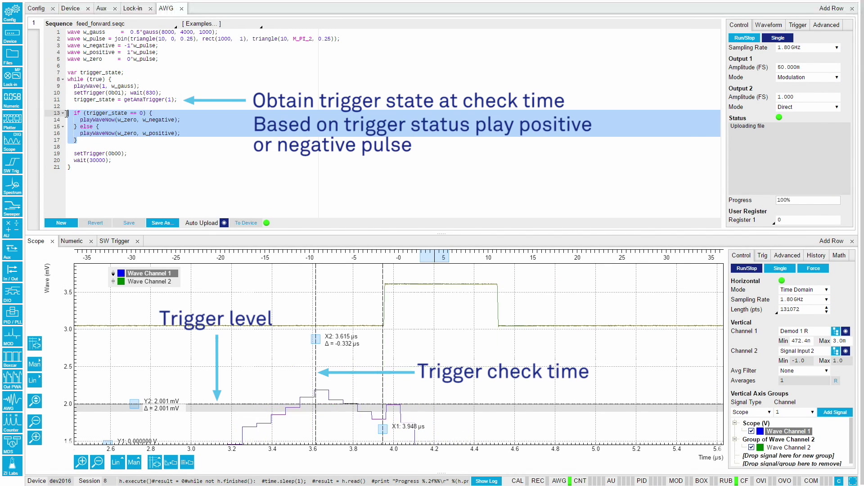
{"action": "double_click", "coordinate": [100, 114]}
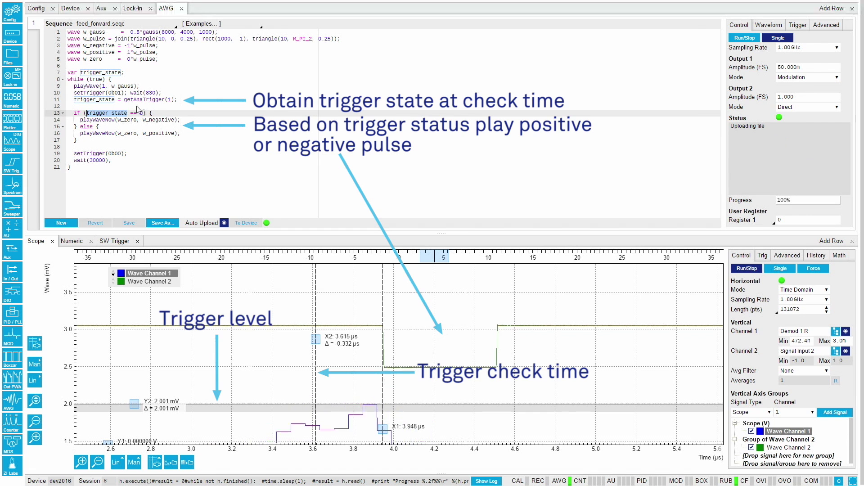
{"action": "left_click", "coordinate": [798, 25]}
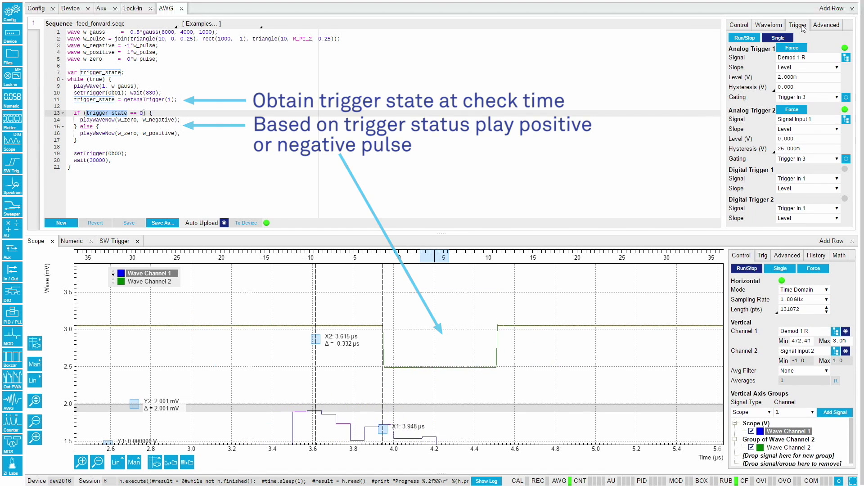
{"action": "left_click", "coordinate": [805, 76]}
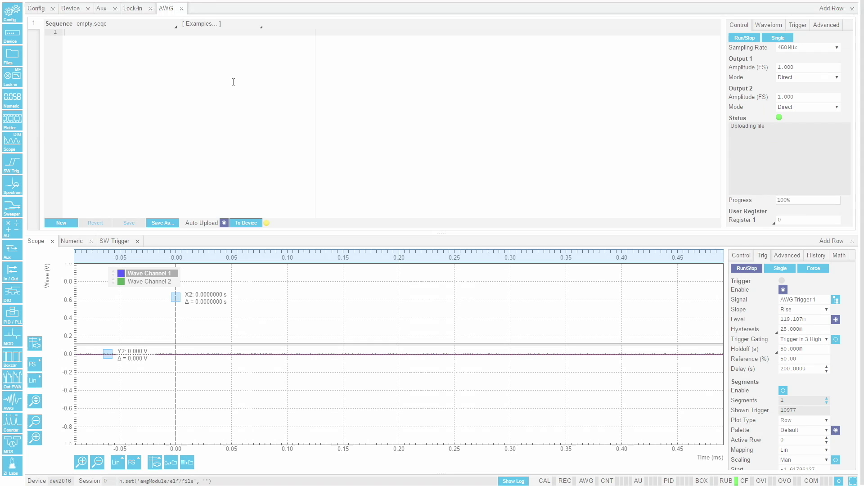
Upload pattern_1.seqc to the device and set Output 1 mode to Modulation.
{"action": "left_click", "coordinate": [162, 26]}
{"action": "key", "text": "p"}
{"action": "key", "text": "Return"}
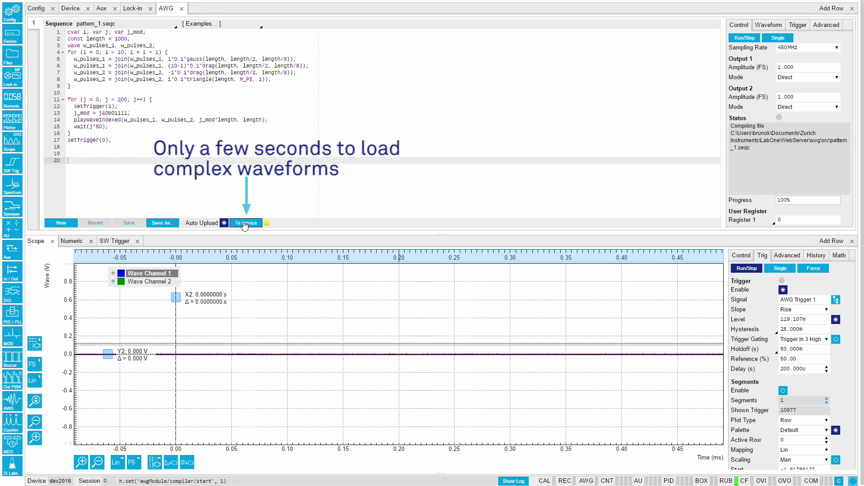
{"action": "left_click", "coordinate": [768, 41]}
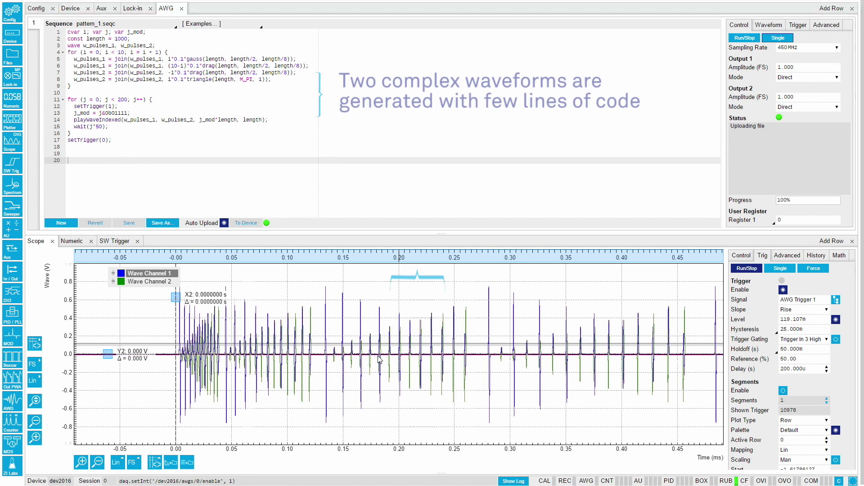
{"action": "scroll", "coordinate": [380, 361], "scroll_direction": "down", "scroll_amount": 1}
{"action": "scroll", "coordinate": [379, 361], "scroll_direction": "up", "scroll_amount": 1}
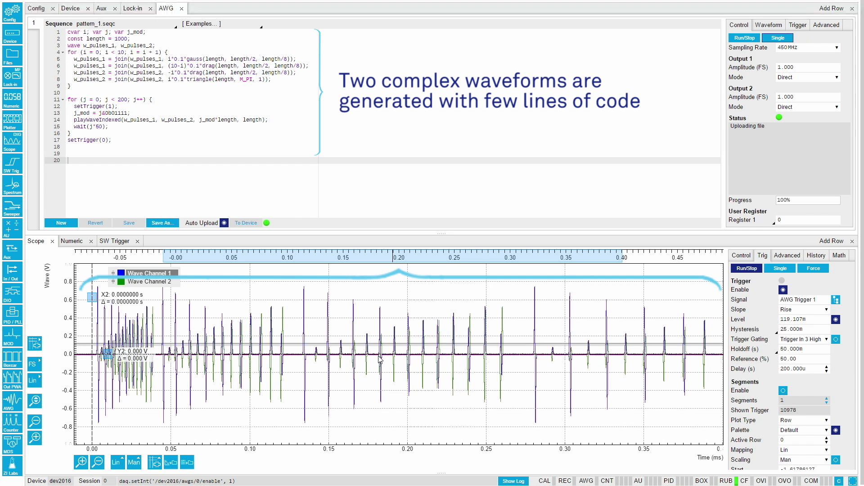
{"action": "scroll", "coordinate": [379, 361], "scroll_direction": "up", "scroll_amount": 1}
{"action": "scroll", "coordinate": [379, 362], "scroll_direction": "up", "scroll_amount": 2}
{"action": "scroll", "coordinate": [381, 362], "scroll_direction": "up", "scroll_amount": 2}
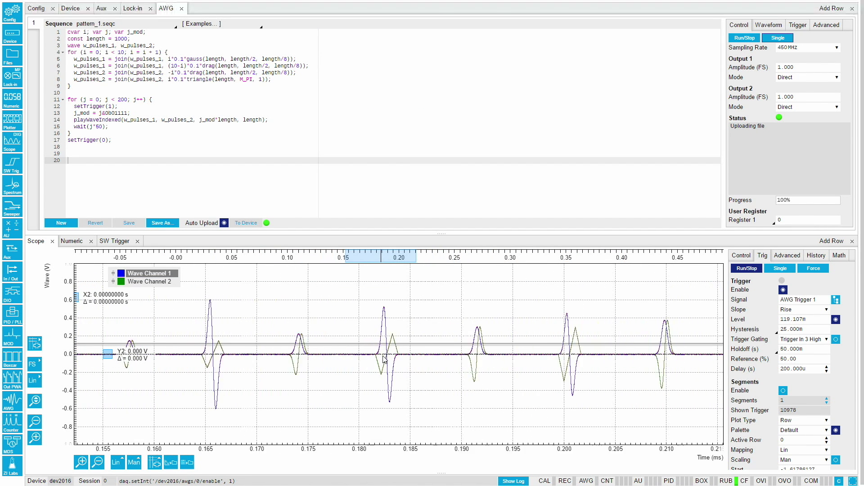
{"action": "scroll", "coordinate": [389, 361], "scroll_direction": "up", "scroll_amount": 2}
{"action": "scroll", "coordinate": [389, 361], "scroll_direction": "up", "scroll_amount": 2}
{"action": "scroll", "coordinate": [390, 359], "scroll_direction": "up", "scroll_amount": 2}
{"action": "scroll", "coordinate": [394, 357], "scroll_direction": "up", "scroll_amount": 2}
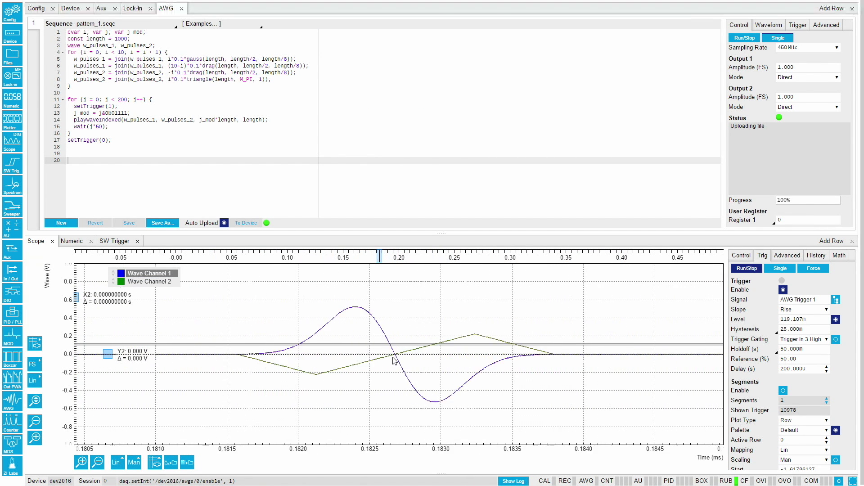
{"action": "scroll", "coordinate": [419, 344], "scroll_direction": "up", "scroll_amount": 1}
{"action": "left_click", "coordinate": [786, 80]}
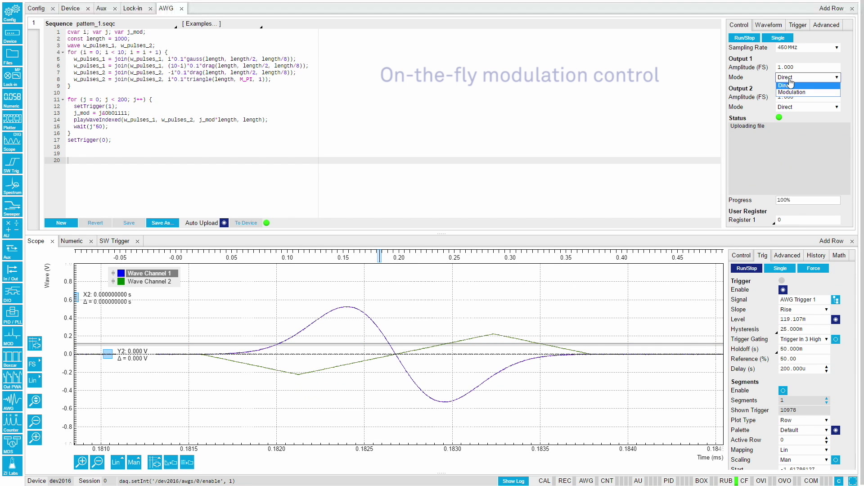
{"action": "left_click", "coordinate": [790, 91]}
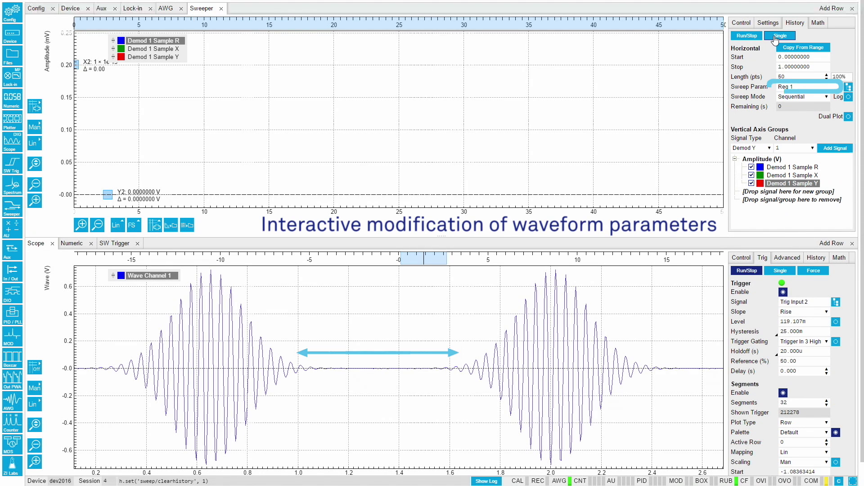
Run one Sweeper sweep over Reg 1, plotting Demod 1 R, X and Y.
{"action": "left_click", "coordinate": [777, 37]}
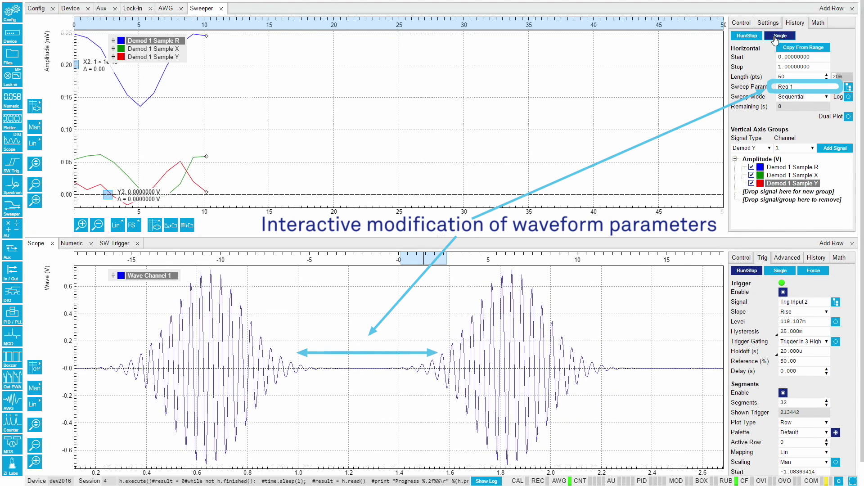